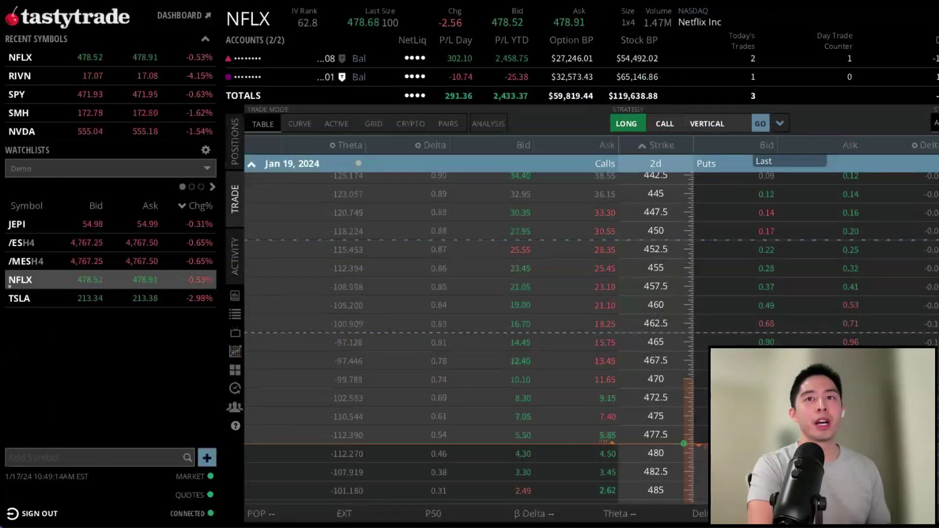
# - Show the open positions and bring up the management actions for both legs of the NFLX Jan 19 490/495 call vertical
pyautogui.click(235, 139)
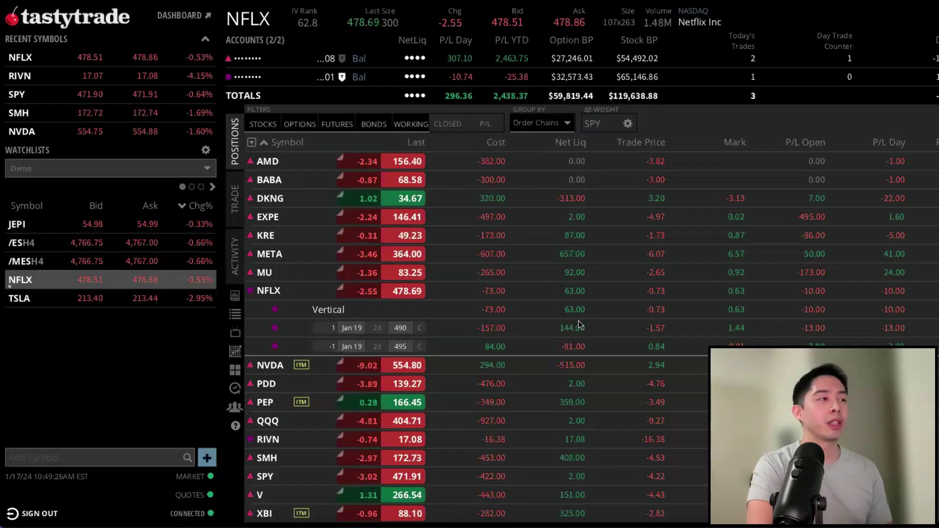
pyautogui.moveTo(396, 333); pyautogui.dragTo(396, 355)
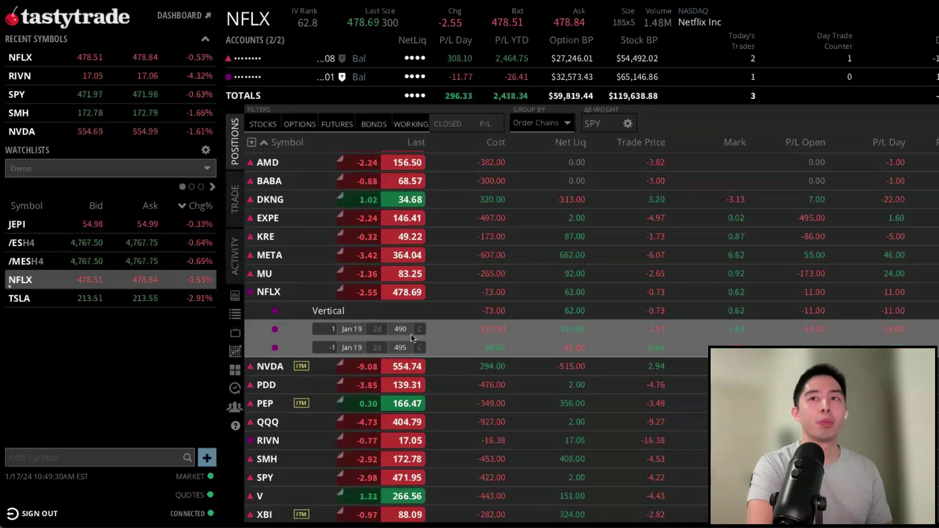
pyautogui.rightClick(384, 328)
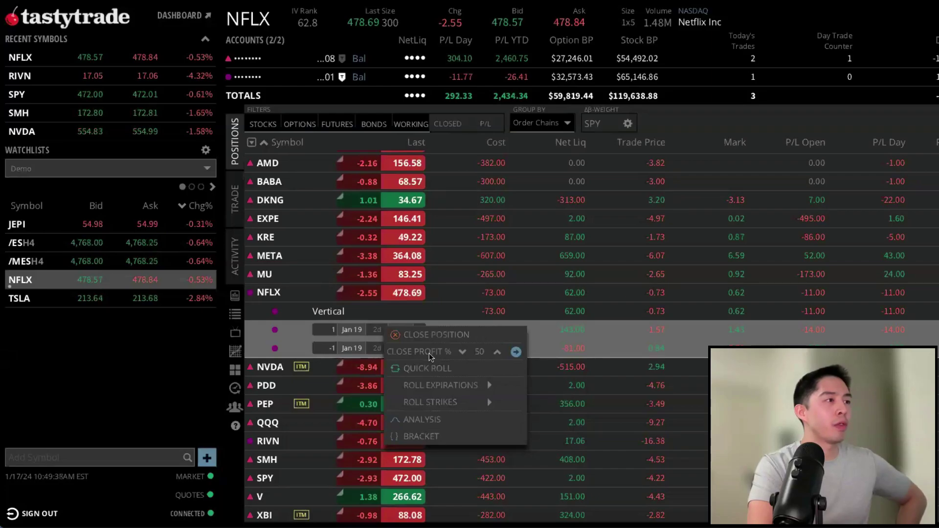
pyautogui.moveTo(449, 380)
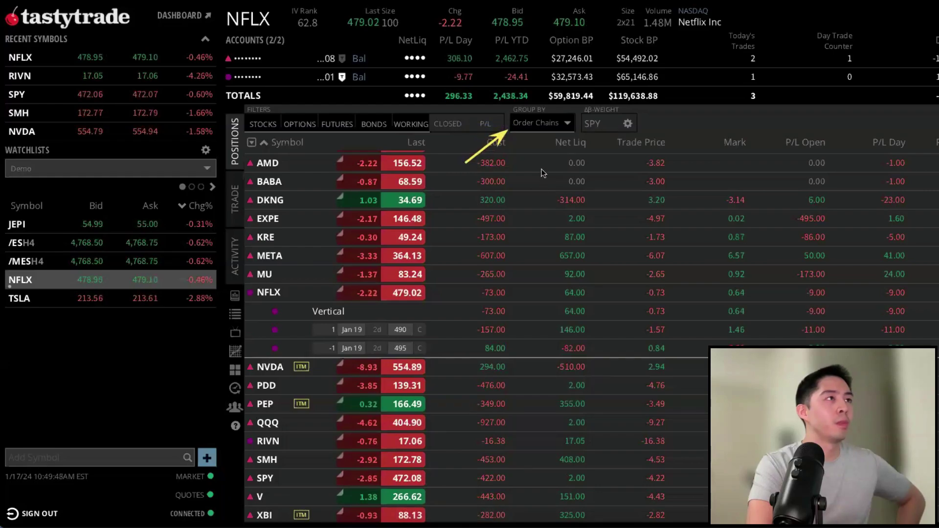
# - Group the positions by Order Chains and look at the roll expirations offered for the NFLX vertical
pyautogui.click(548, 123)
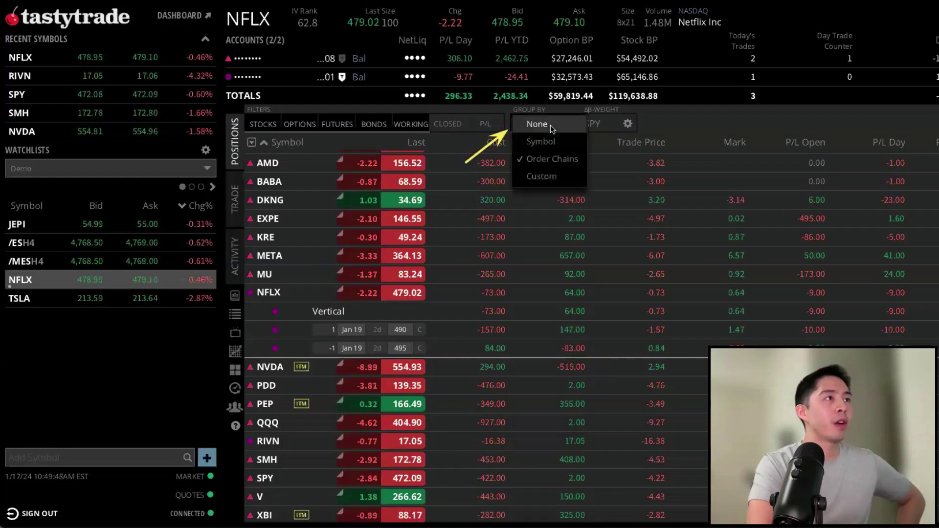
pyautogui.click(544, 160)
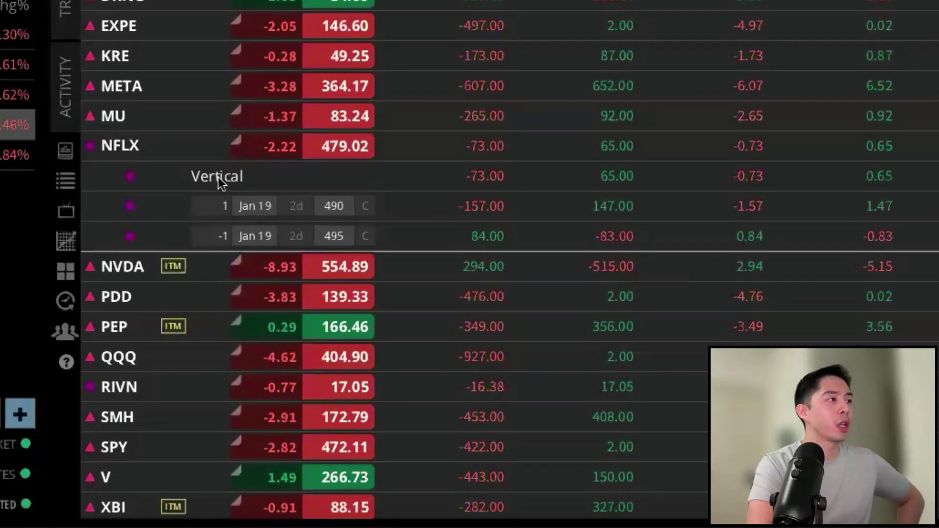
pyautogui.rightClick(220, 185)
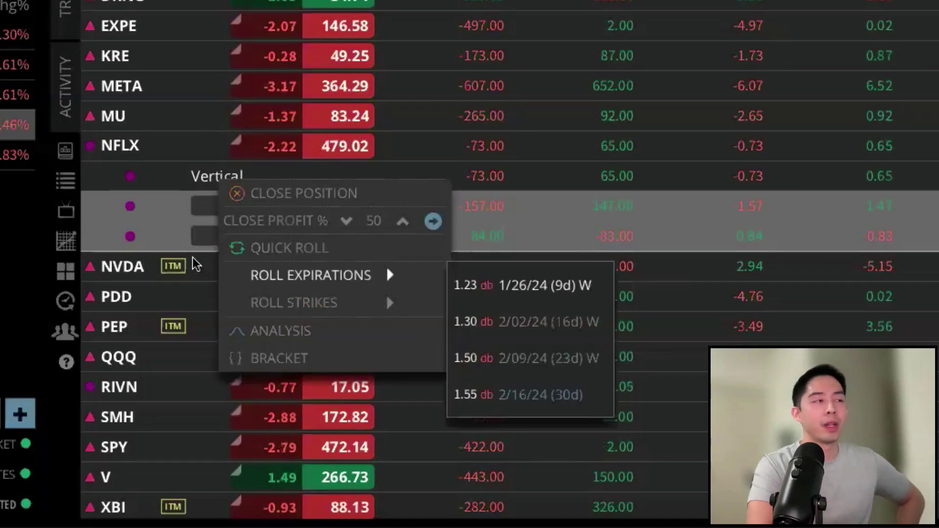
pyautogui.click(168, 205)
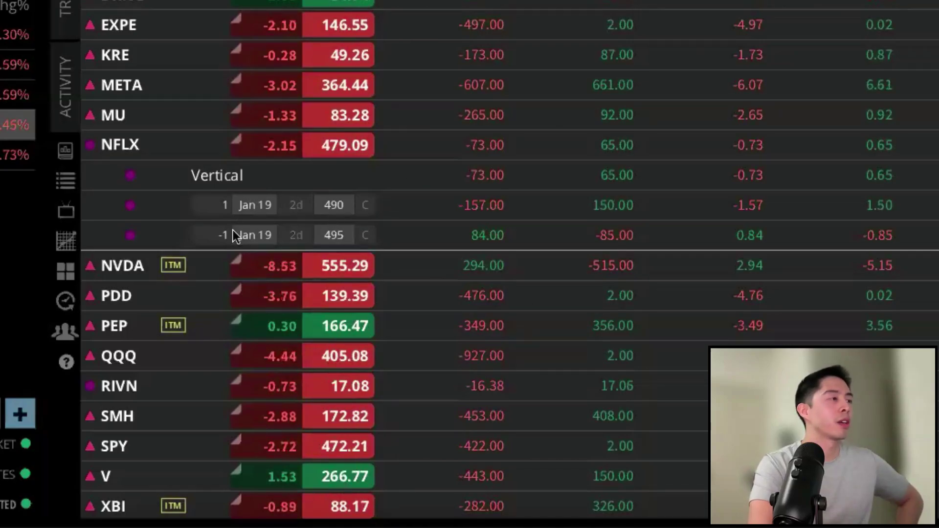
# - Set up a roll of the whole NFLX call vertical to the 1/26/24 expiration
pyautogui.rightClick(200, 177)
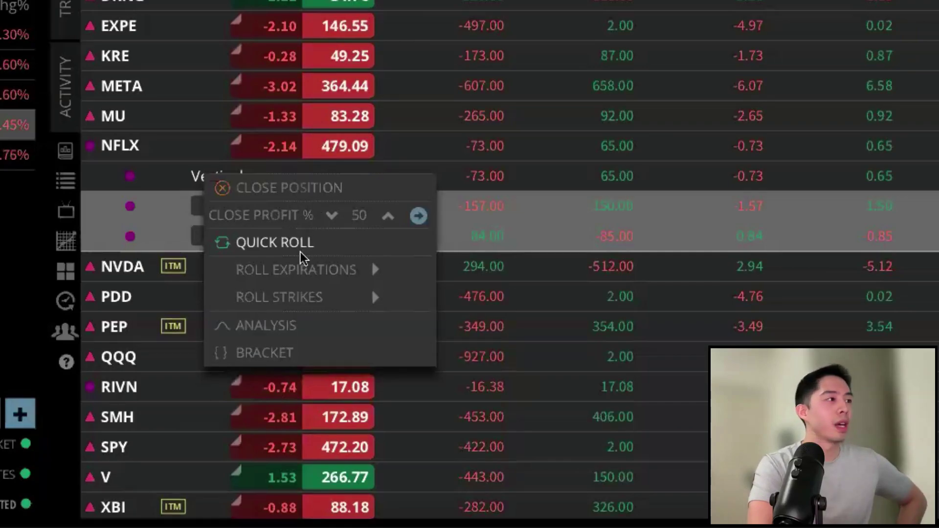
pyautogui.moveTo(241, 272)
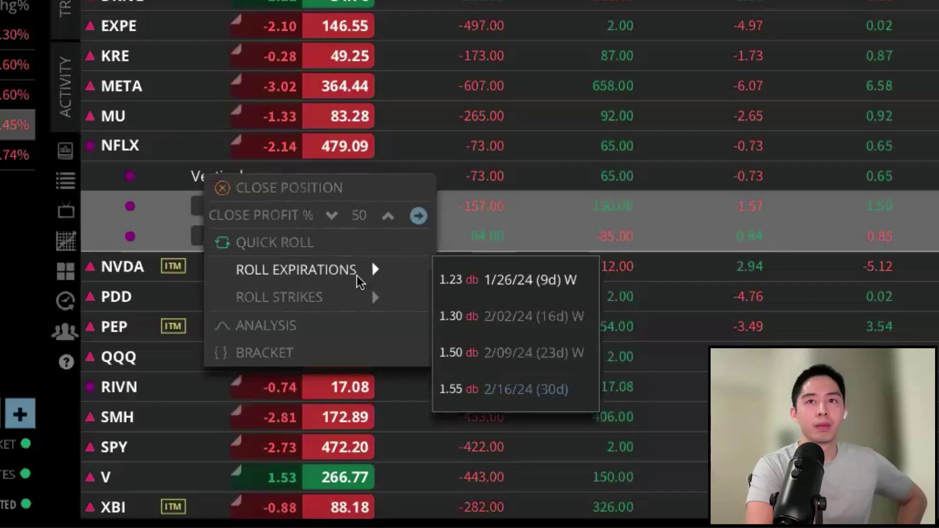
pyautogui.moveTo(326, 285)
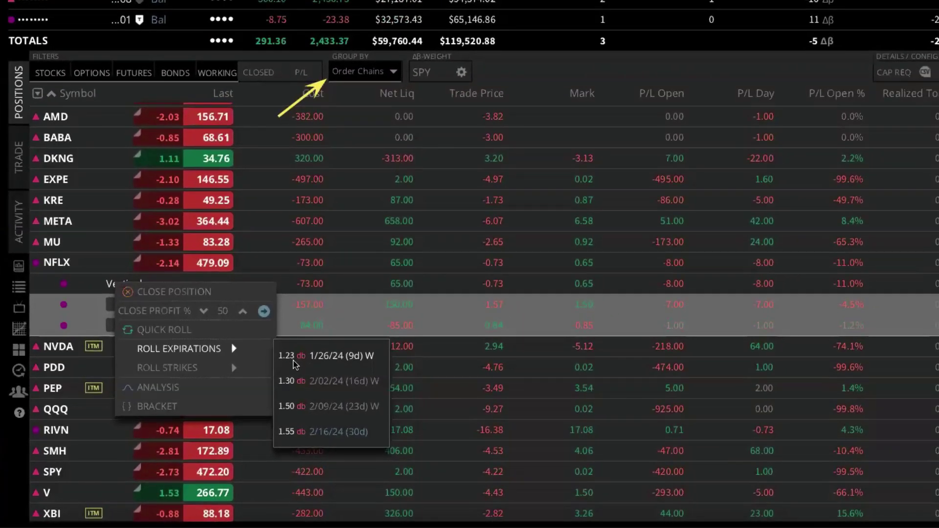
pyautogui.click(297, 359)
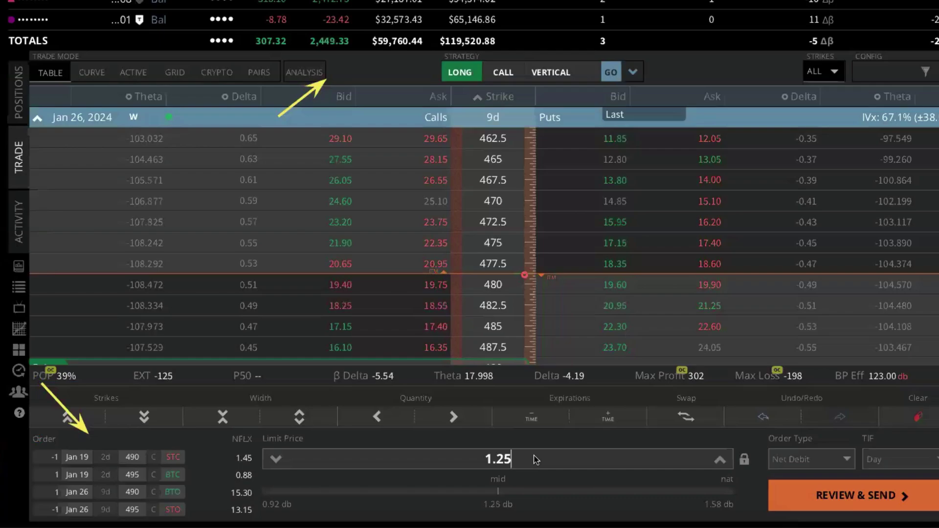
# - Set the NFLX roll order's limit price to 1.50, review the order and send it
pyautogui.press('BackSpace')
pyautogui.press('BackSpace')
pyautogui.write('50')
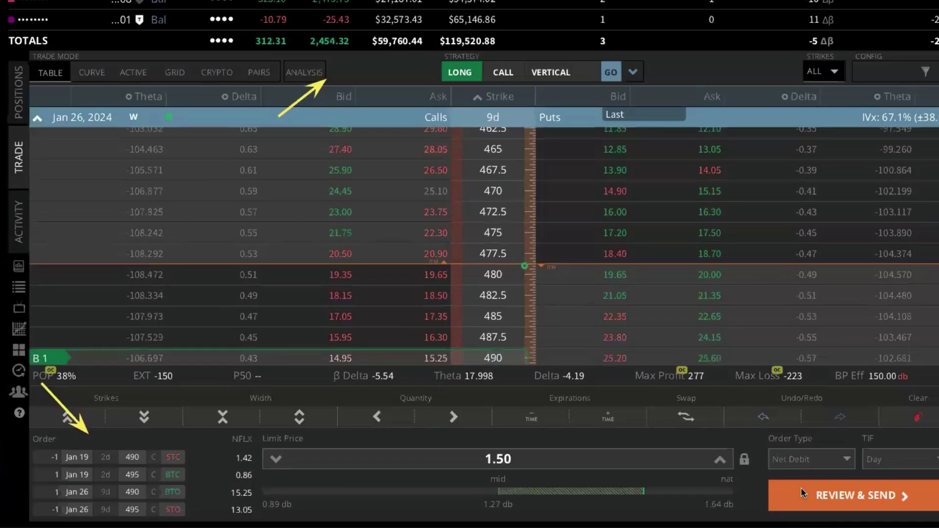
pyautogui.click(803, 493)
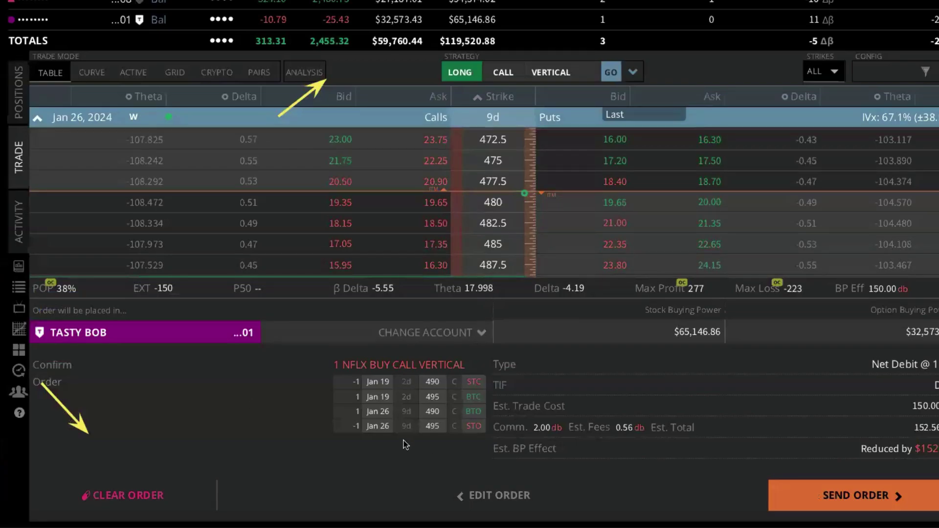
pyautogui.click(833, 492)
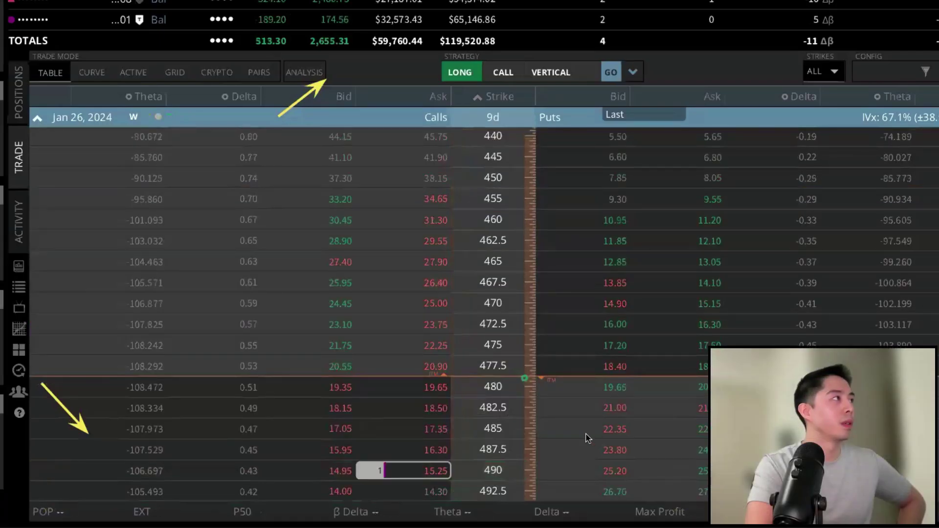
# - Check the NFLX order's fill and examine the rolled vertical among the positions grouped by Order Chains
pyautogui.click(18, 238)
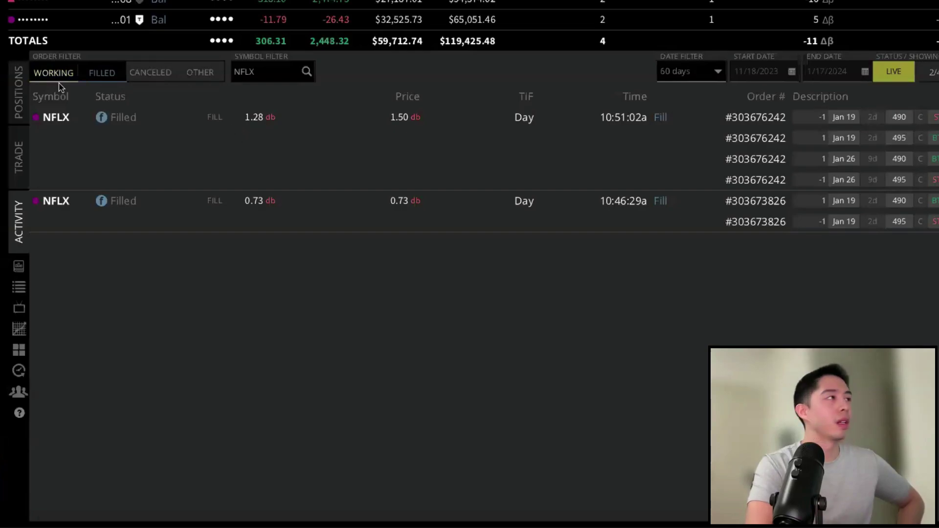
pyautogui.click(20, 98)
pyautogui.click(365, 72)
pyautogui.click(364, 52)
pyautogui.click(374, 73)
pyautogui.click(376, 95)
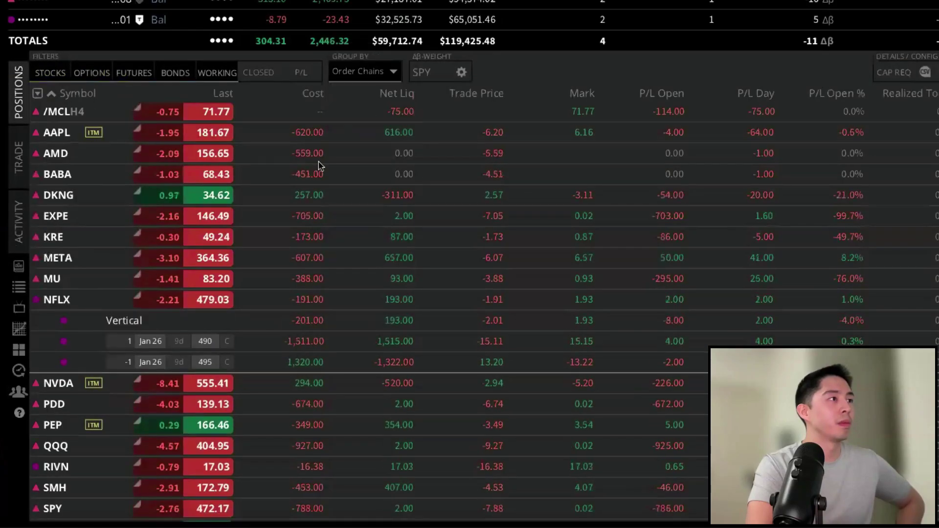
pyautogui.click(228, 323)
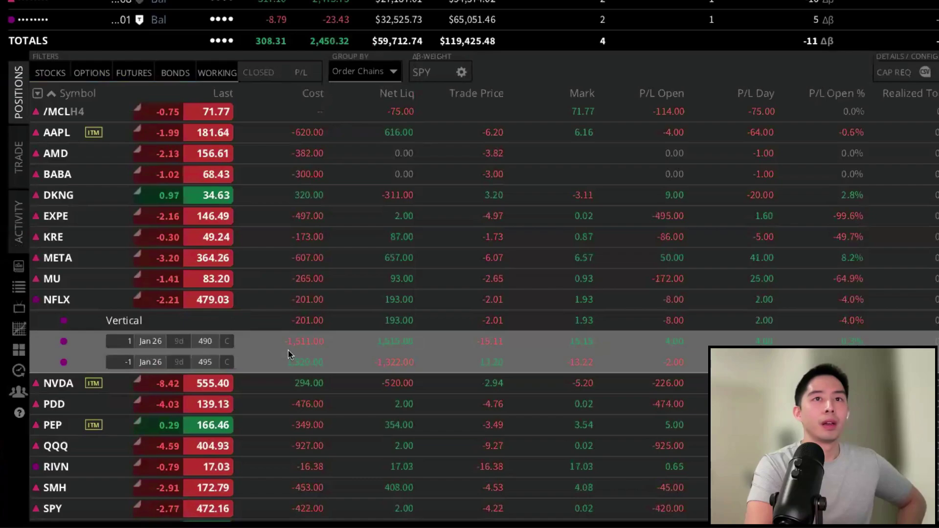
pyautogui.click(272, 359)
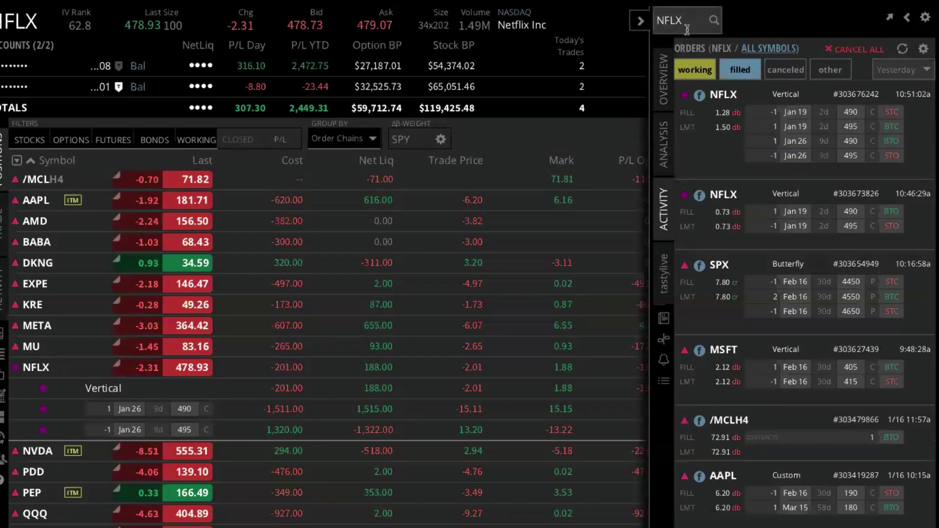
# - Show the NFLX order chain to examine the prices of the opening trade and the roll
pyautogui.click(664, 360)
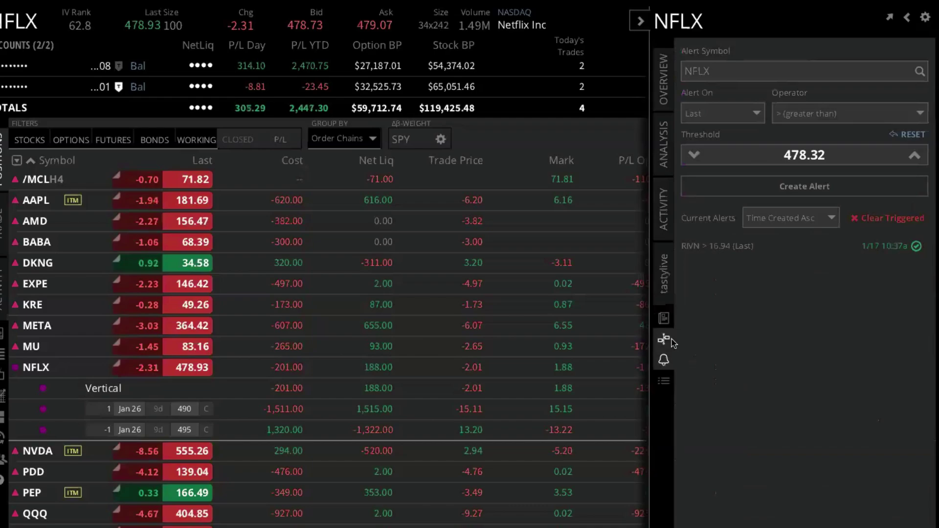
pyautogui.click(664, 339)
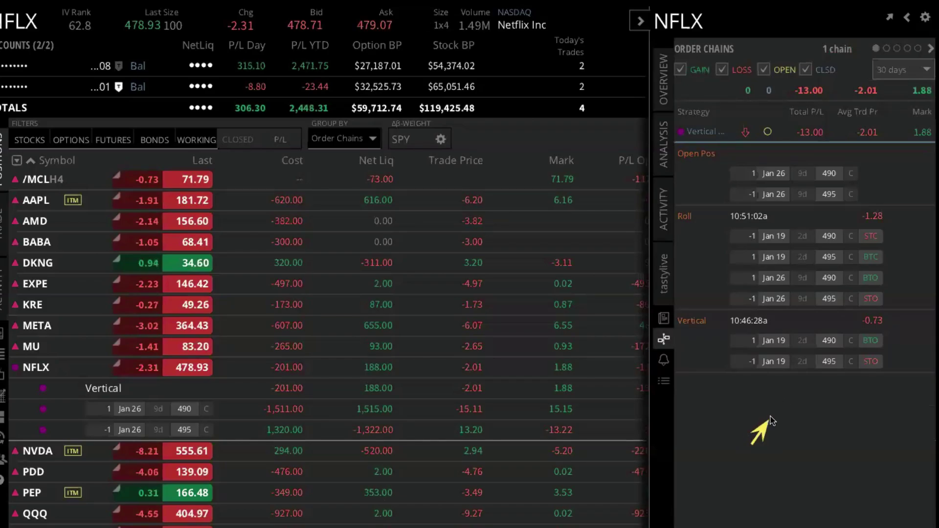
pyautogui.moveTo(849, 338); pyautogui.dragTo(851, 332)
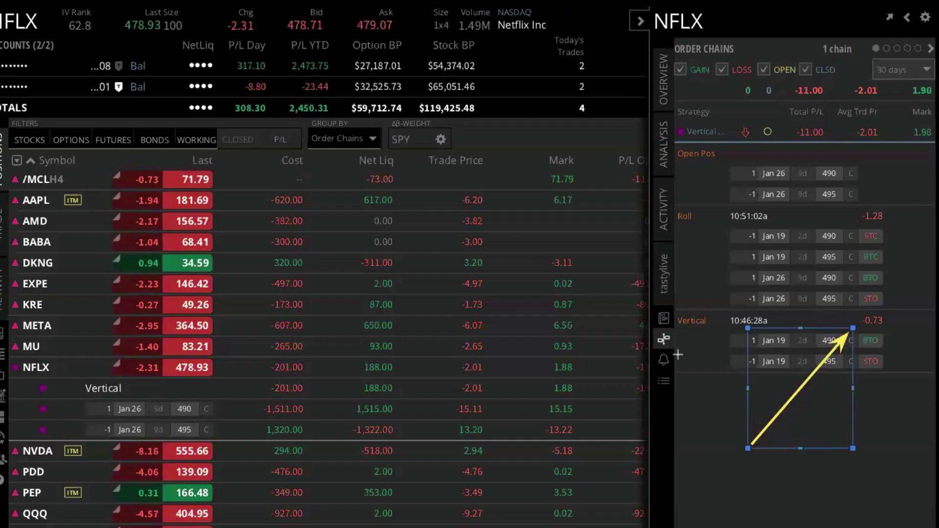
pyautogui.moveTo(702, 328); pyautogui.dragTo(850, 226)
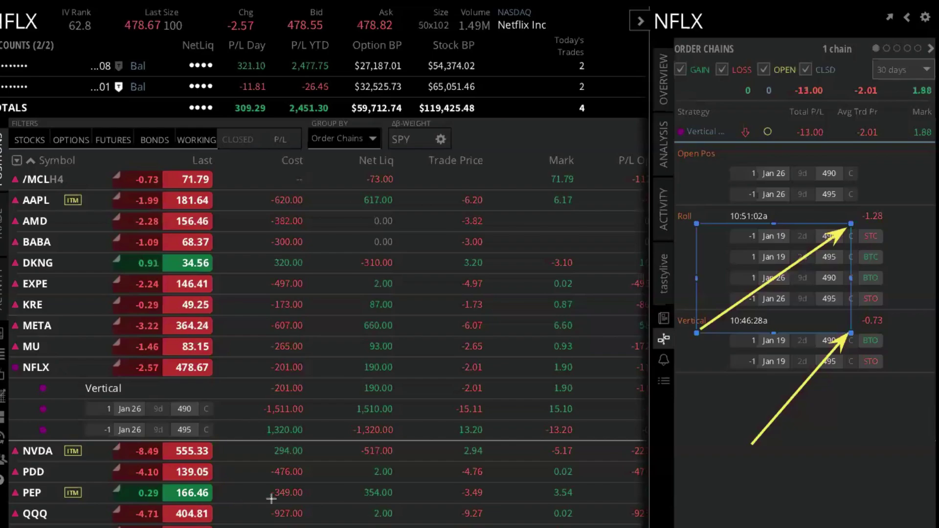
pyautogui.press('Escape')
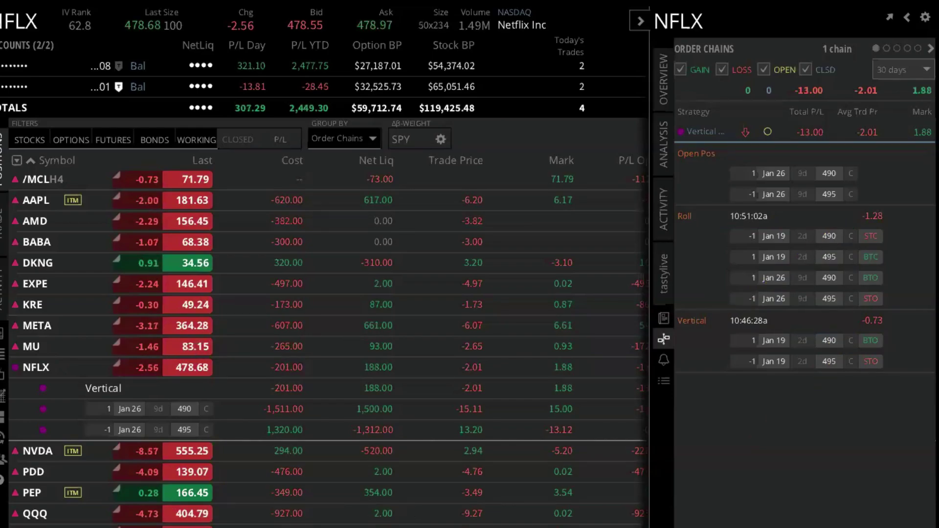
# - Expand the NVDA, PDD, PEP, QQQ and SMH positions to examine their strategy groupings and legs
pyautogui.scroll(-1, 172, 461)
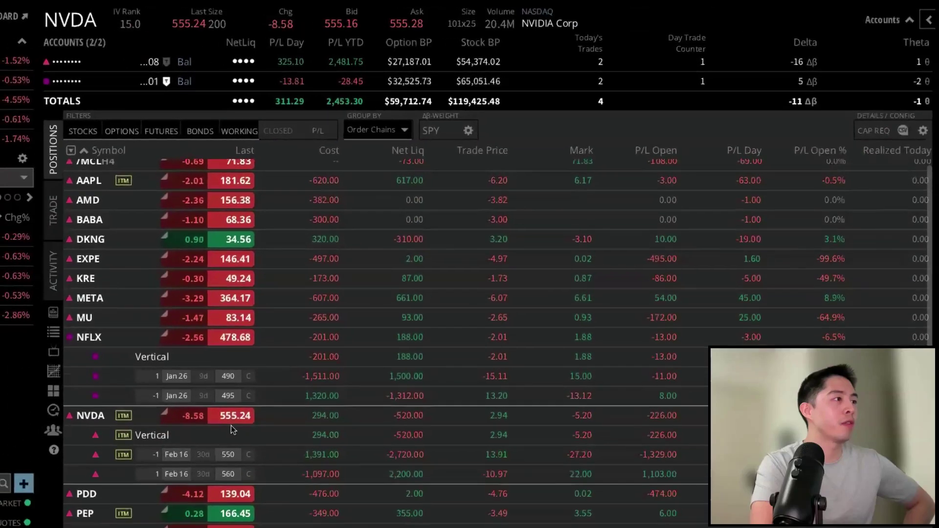
pyautogui.scroll(-2, 231, 430)
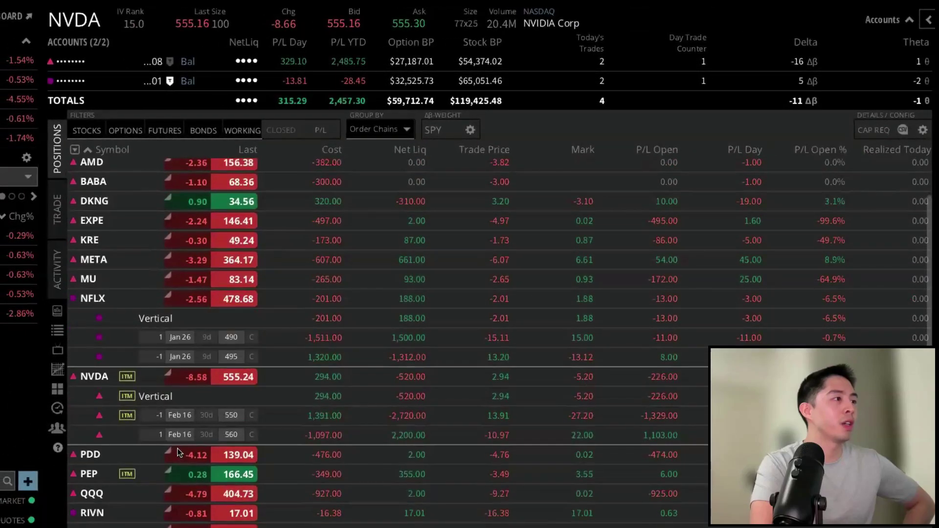
pyautogui.click(219, 447)
pyautogui.scroll(-2, 206, 455)
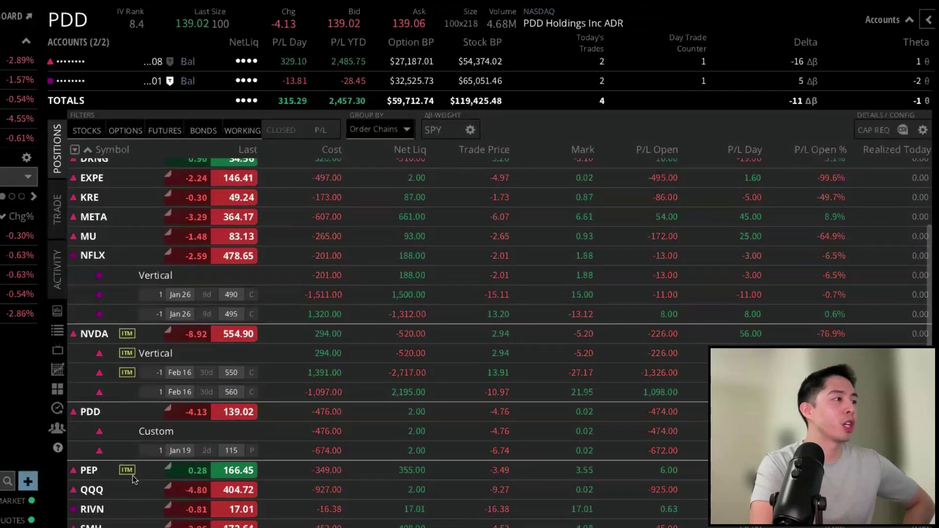
pyautogui.click(133, 472)
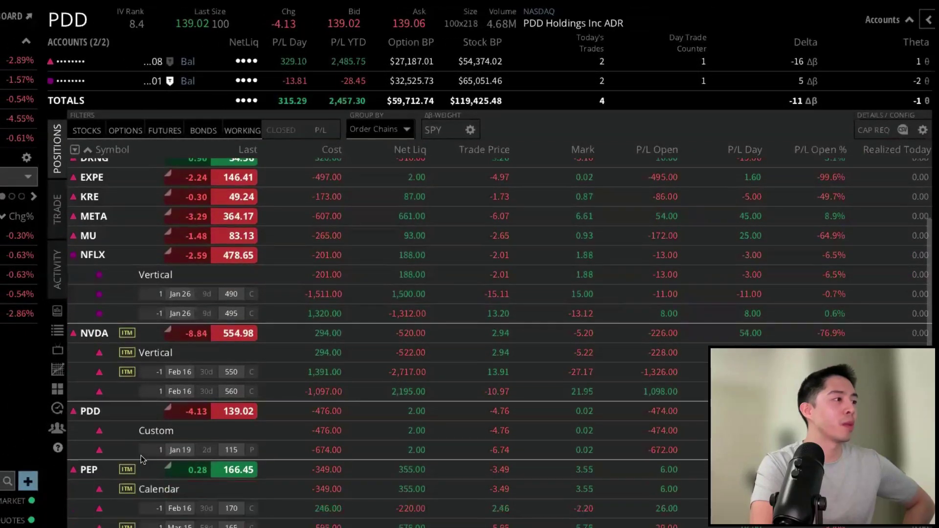
pyautogui.scroll(-2, 147, 454)
pyautogui.click(147, 458)
pyautogui.scroll(-2, 153, 460)
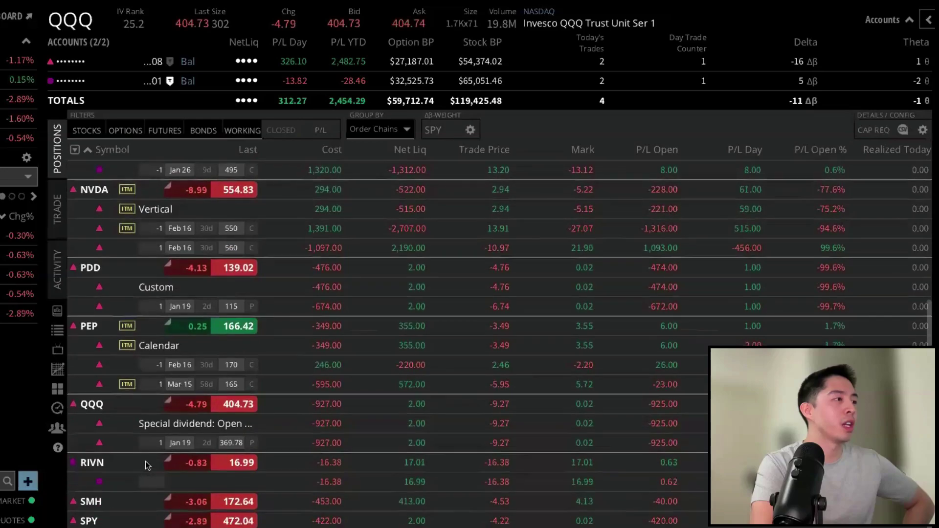
pyautogui.click(146, 463)
pyautogui.scroll(-1, 140, 489)
pyautogui.click(130, 456)
pyautogui.click(124, 482)
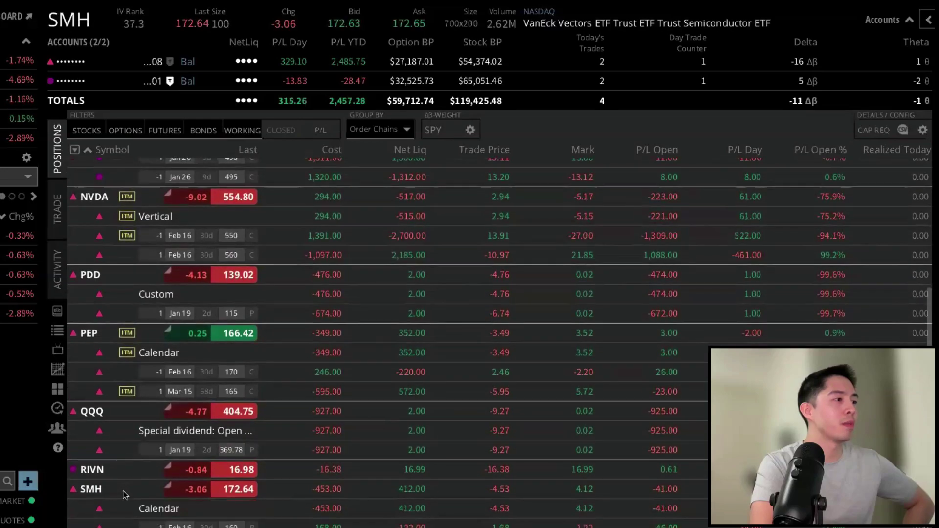
# - Expand the MU and META positions to compare their grouped legs with the NFLX vertical
pyautogui.scroll(4, 181, 343)
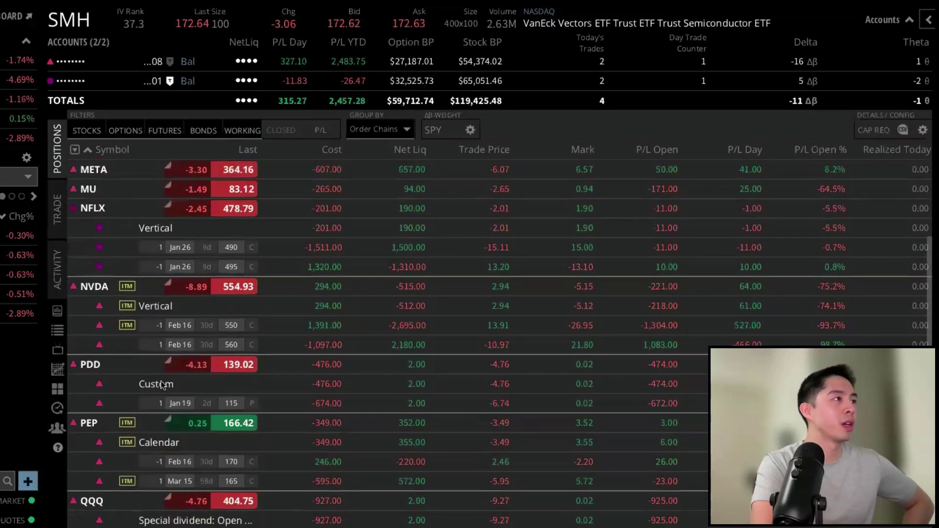
pyautogui.scroll(1, 239, 383)
pyautogui.click(181, 225)
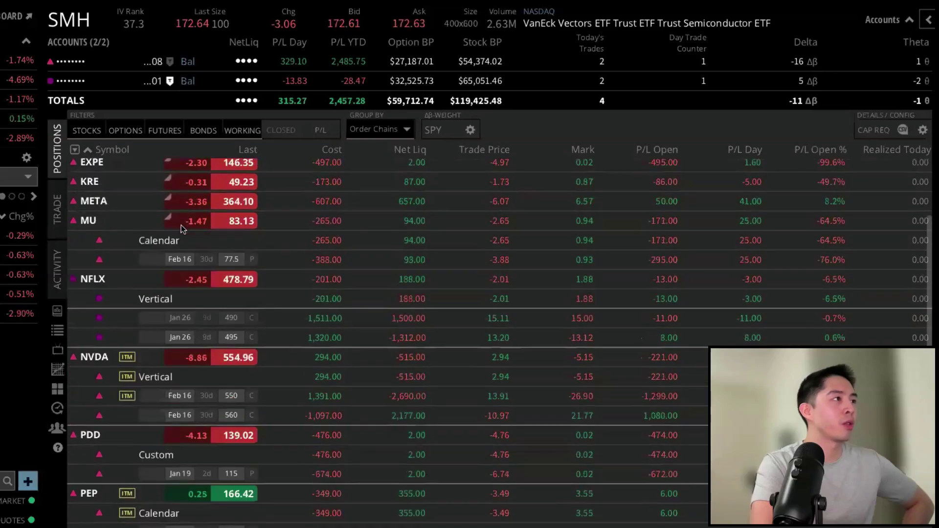
pyautogui.scroll(1, 181, 225)
pyautogui.click(133, 228)
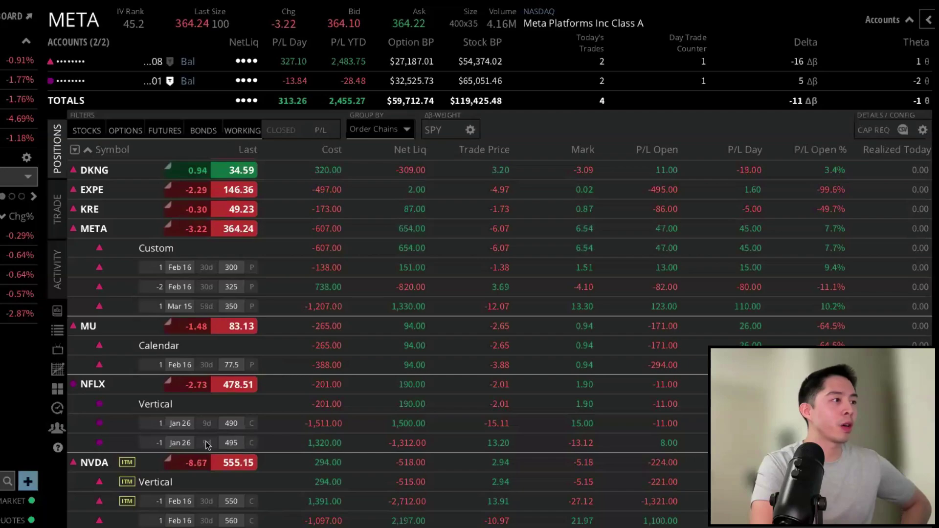
pyautogui.moveTo(120, 419); pyautogui.dragTo(68, 447)
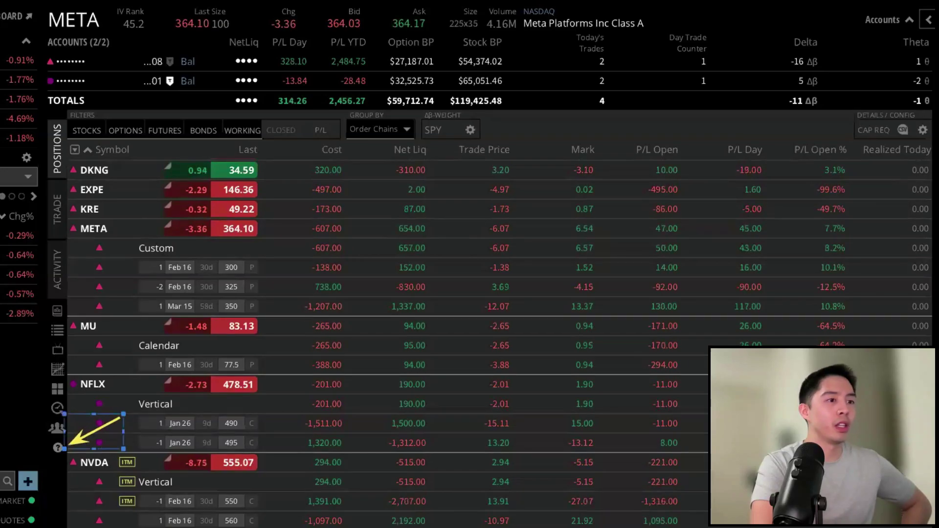
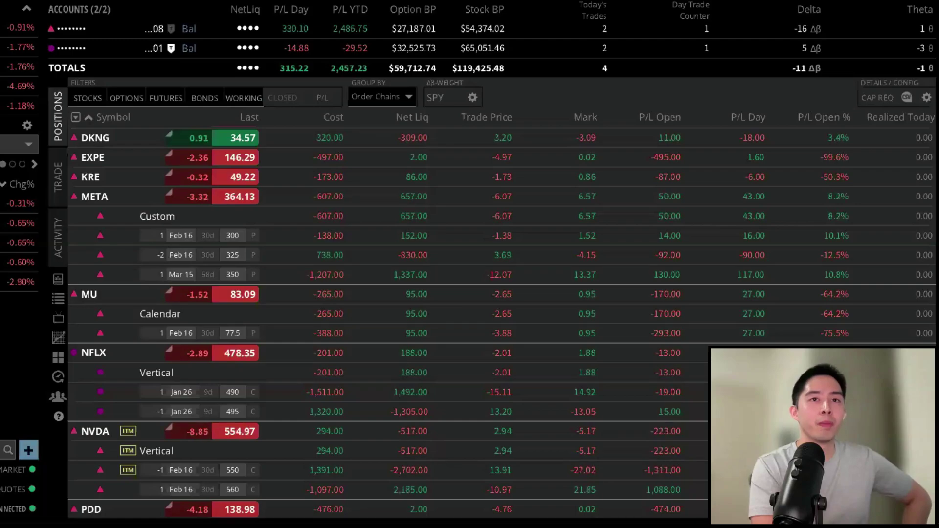
# - Open the NVDA call vertical in curve Analysis to examine its profit and loss across stock prices
pyautogui.scroll(-2, 162, 284)
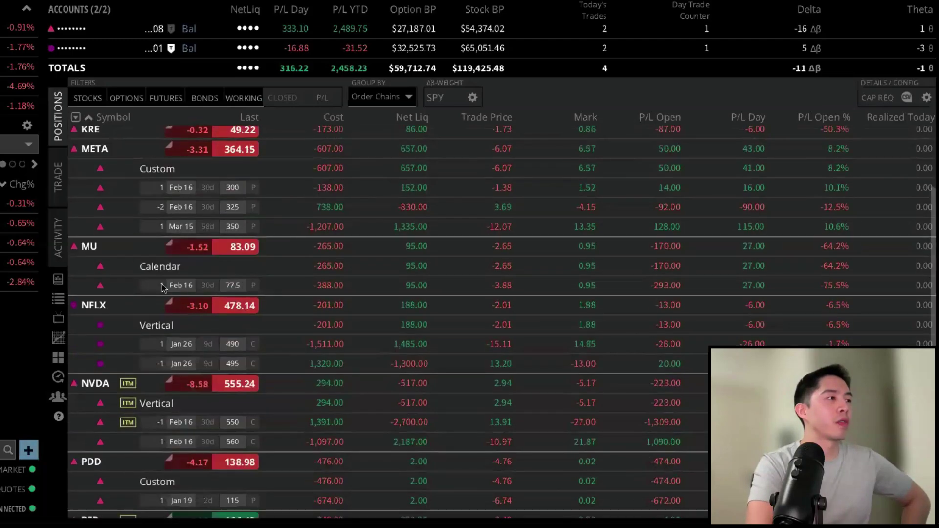
pyautogui.scroll(-2, 162, 284)
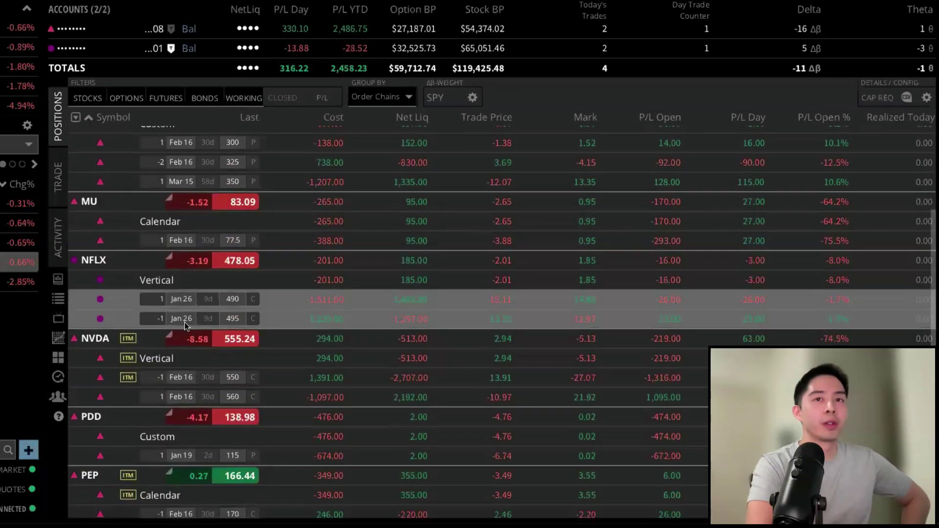
pyautogui.rightClick(165, 304)
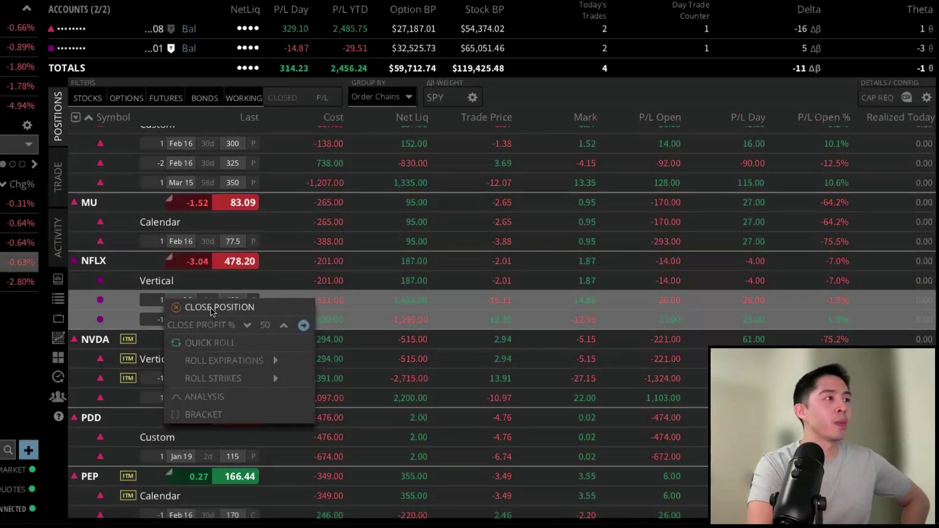
pyautogui.click(208, 397)
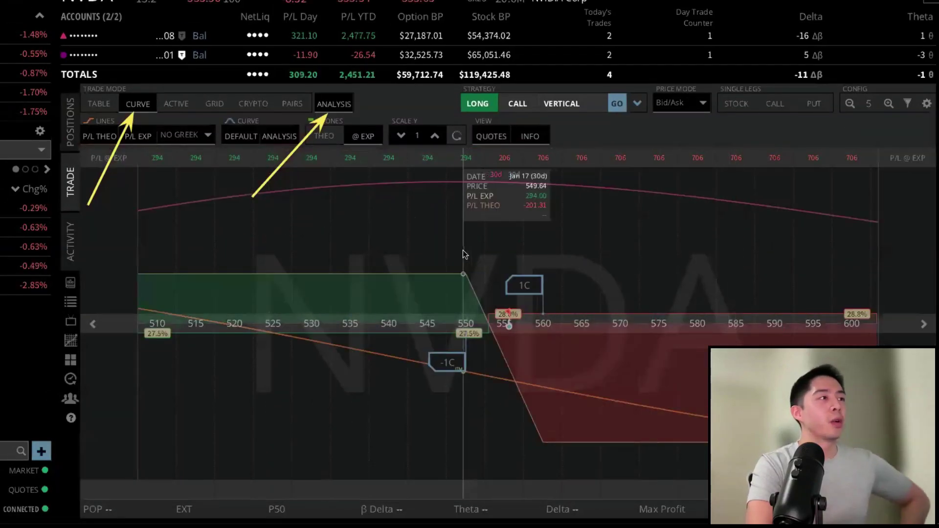
pyautogui.scroll(-2, 464, 250)
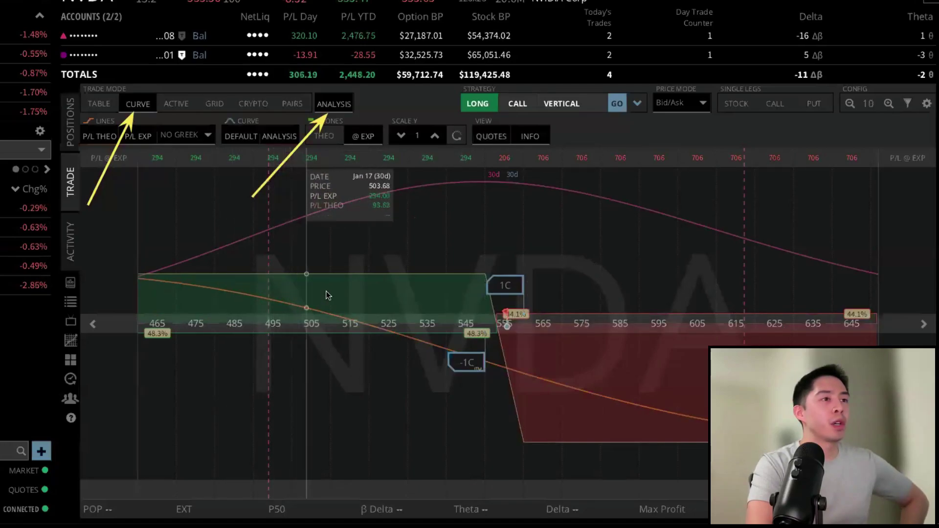